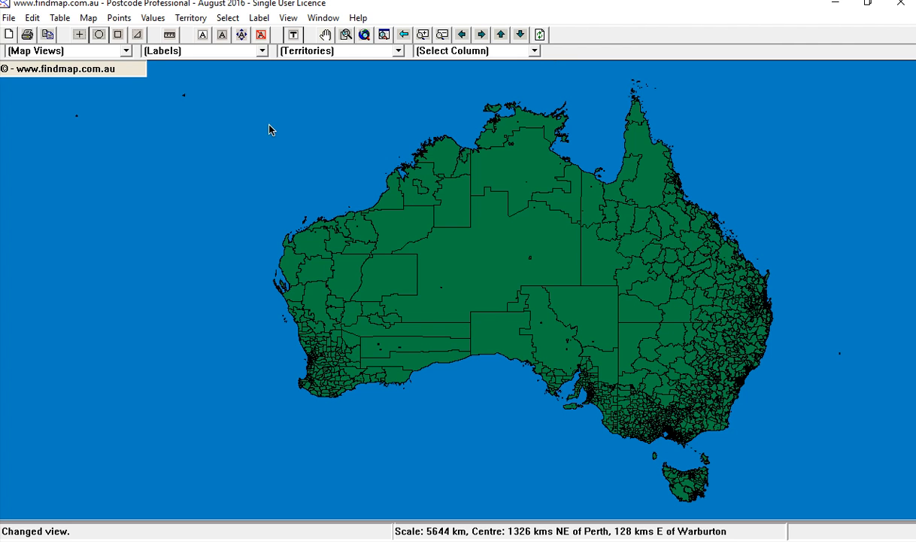
Step: Clear all current values, selections and labels from the map
click(9, 36)
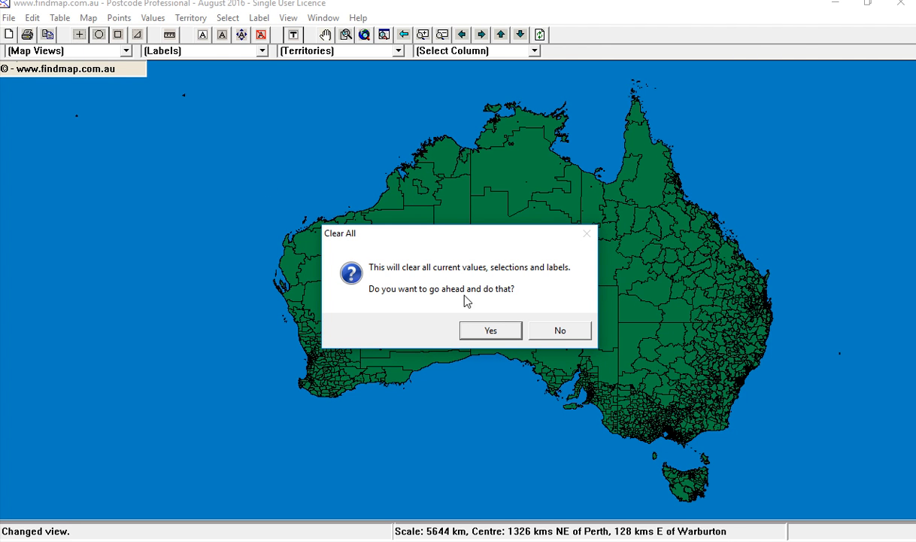
click(501, 334)
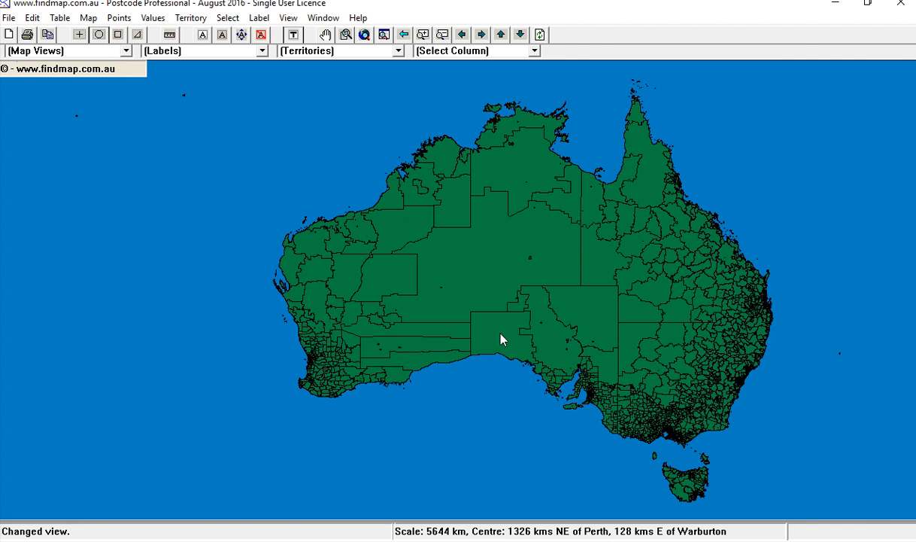
Step: View the print setup without printing, and copy the map to the clipboard
click(29, 34)
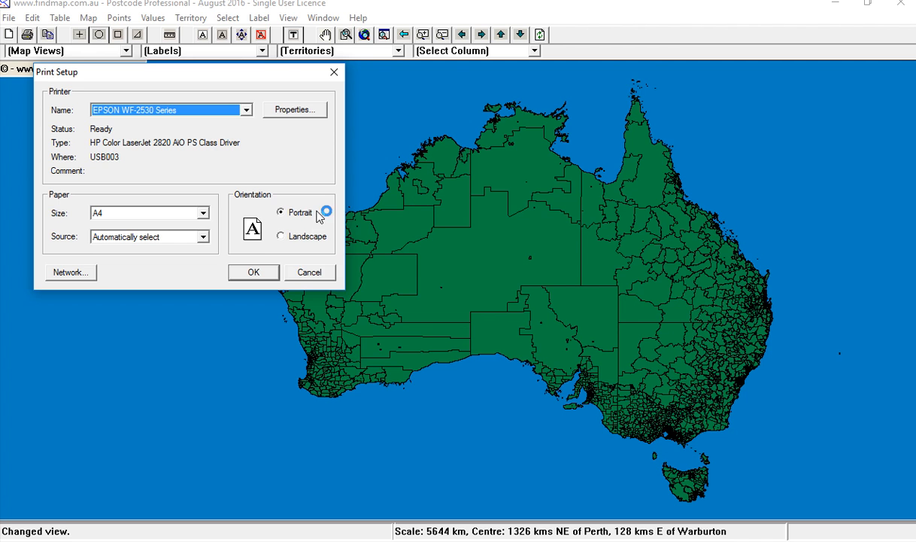
click(307, 274)
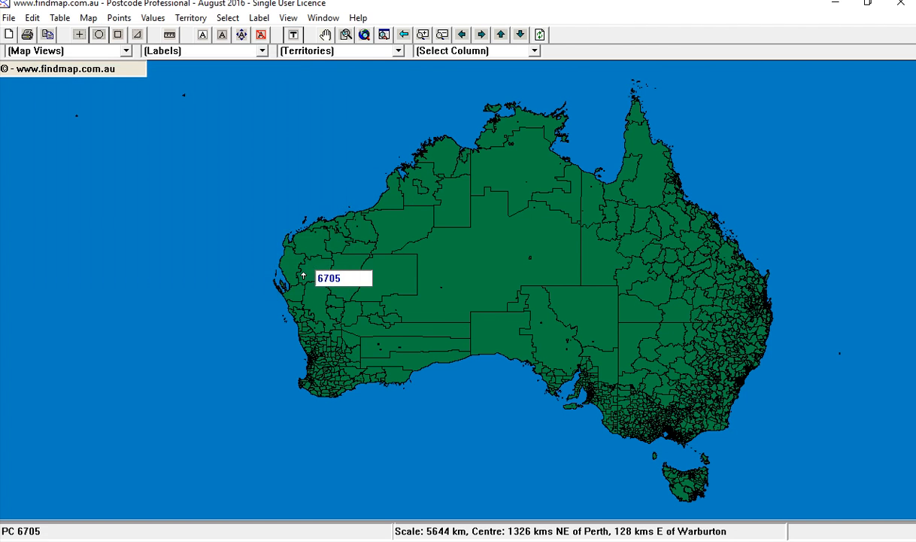
click(48, 36)
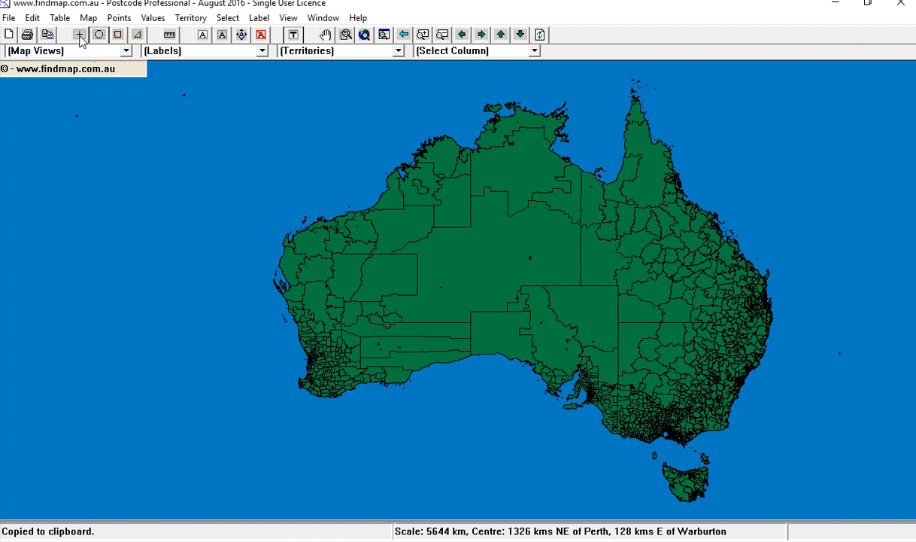
Step: Select individual postcode areas 6762, 6646 and the area adjoining 6646 on its west, and unselect 6762
click(79, 35)
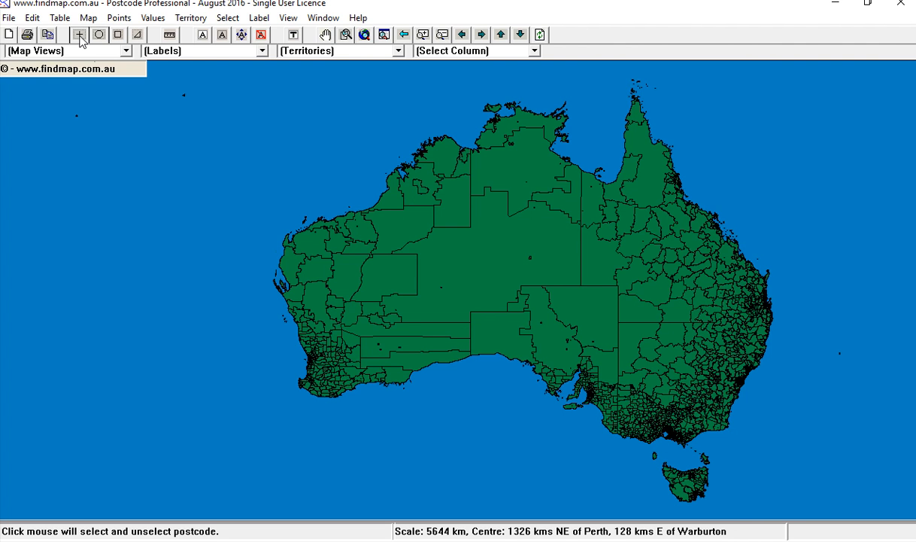
click(79, 36)
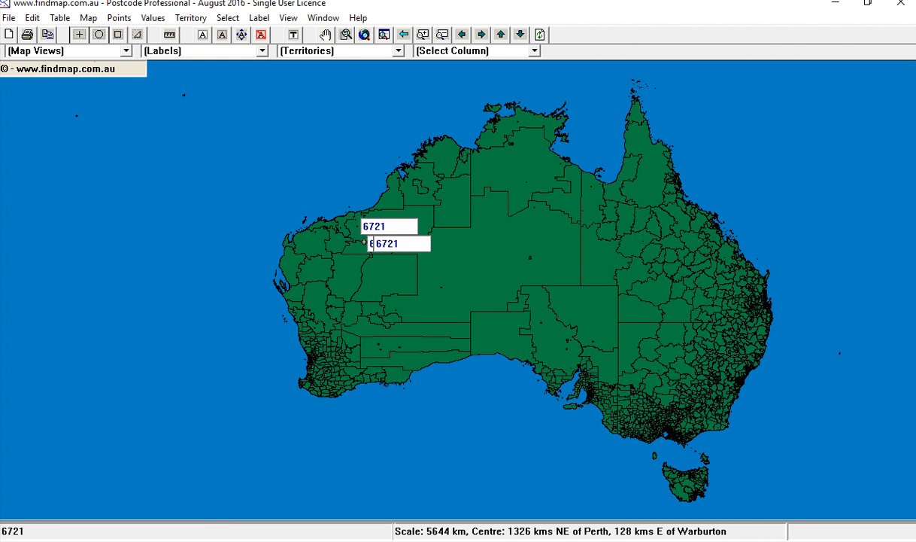
click(388, 223)
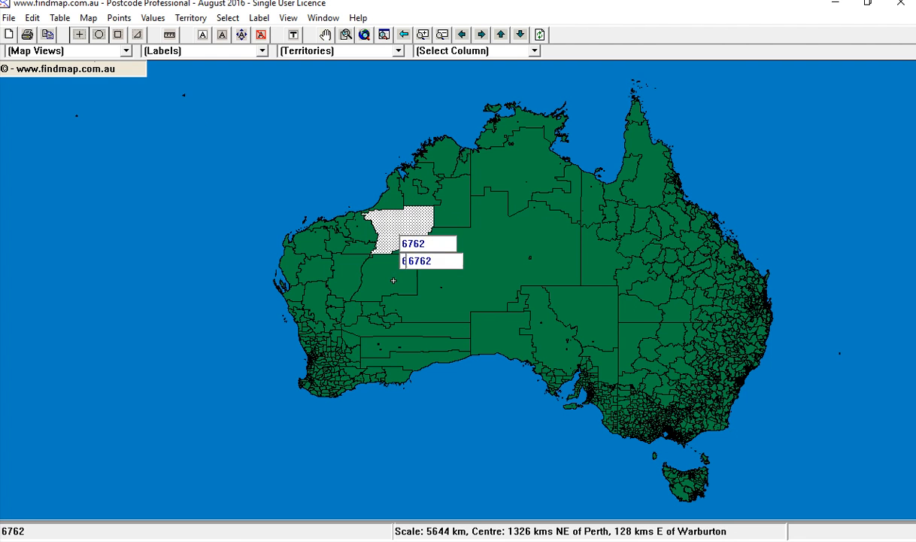
click(393, 280)
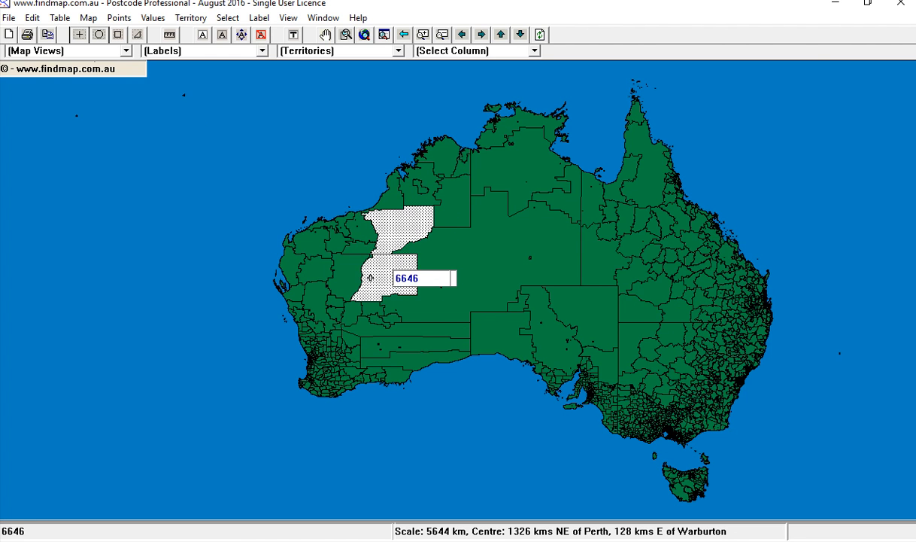
click(346, 269)
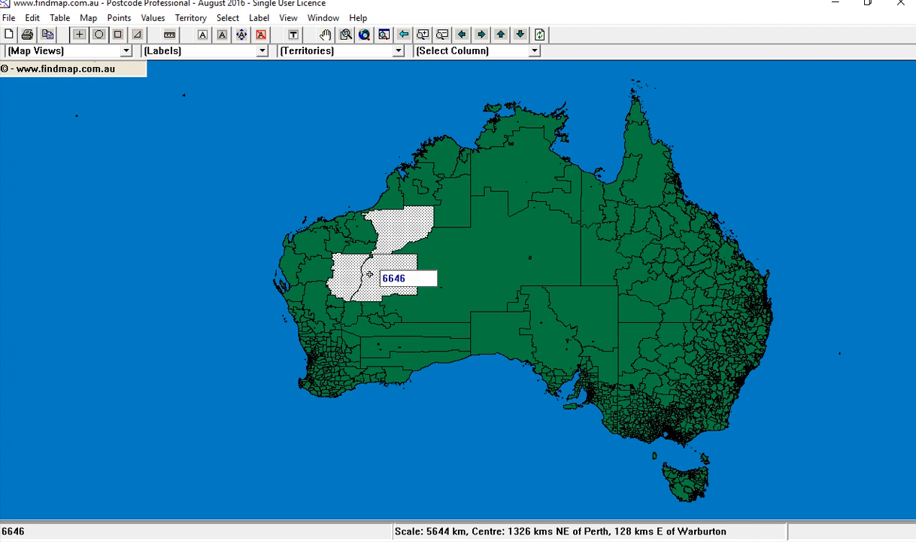
click(394, 236)
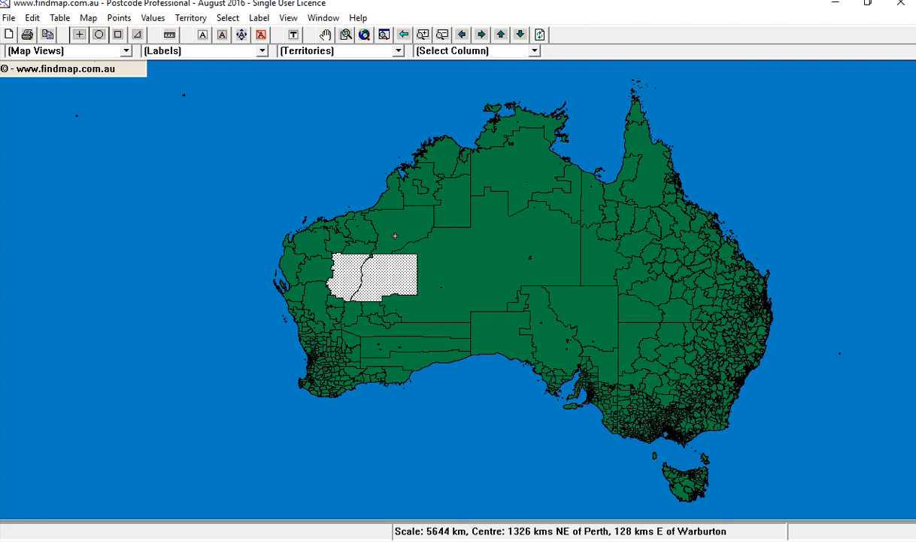
Step: Select the postcodes inside a large circle centred on Western Australia and those inside a rectangle over northern Queensland
click(98, 38)
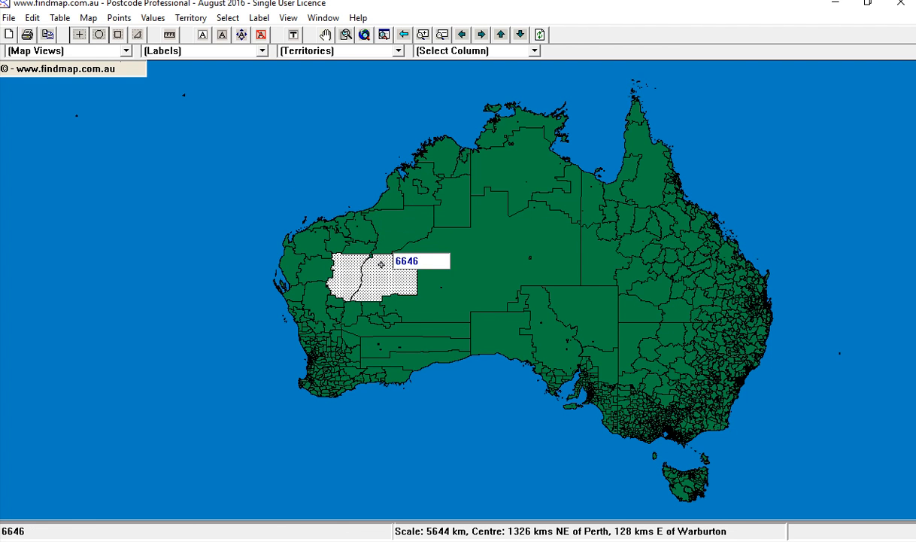
drag(382, 268, 257, 278)
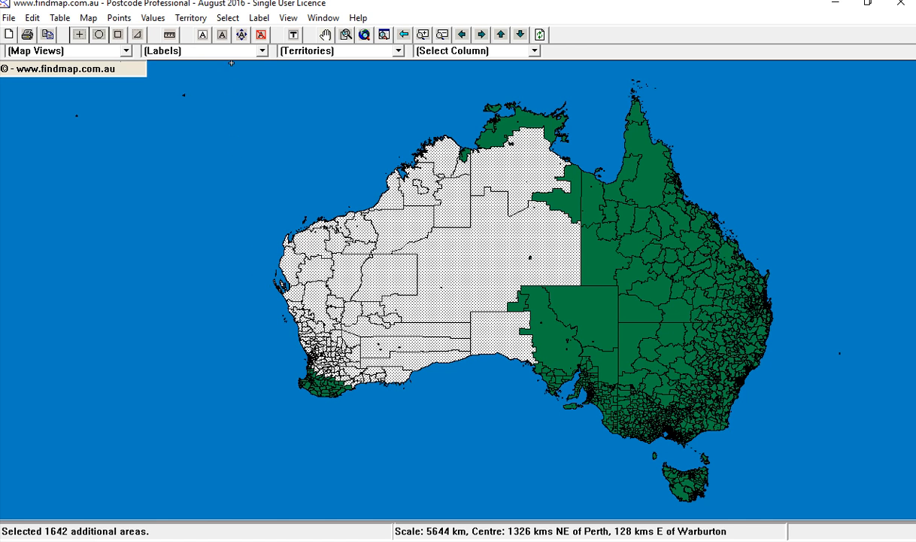
click(120, 36)
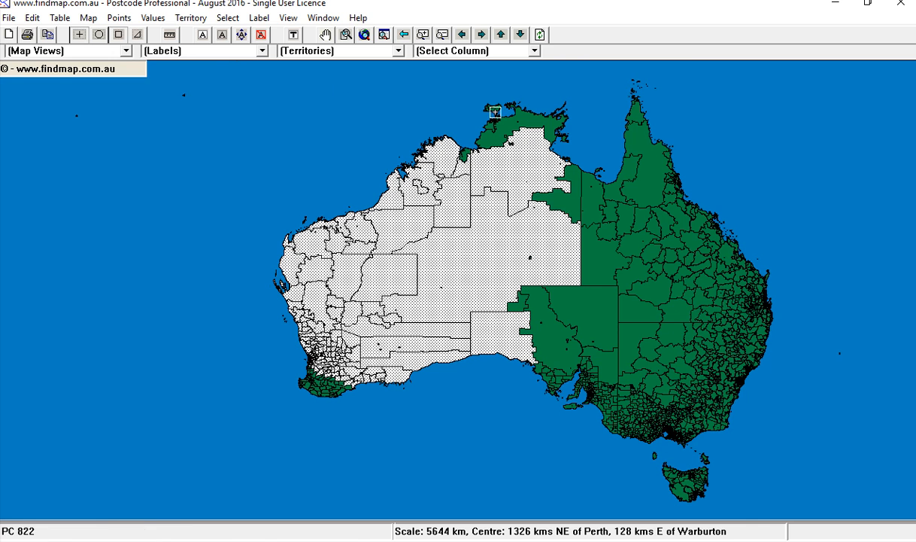
drag(596, 82, 721, 209)
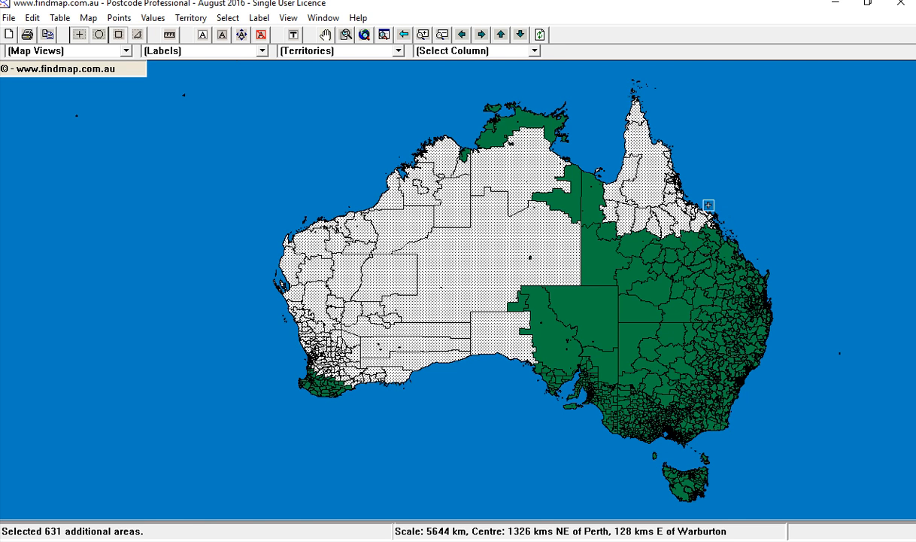
Step: Select the east-coast postcodes by outlining them with a polygon from southern Queensland down to southern New South Wales
click(138, 36)
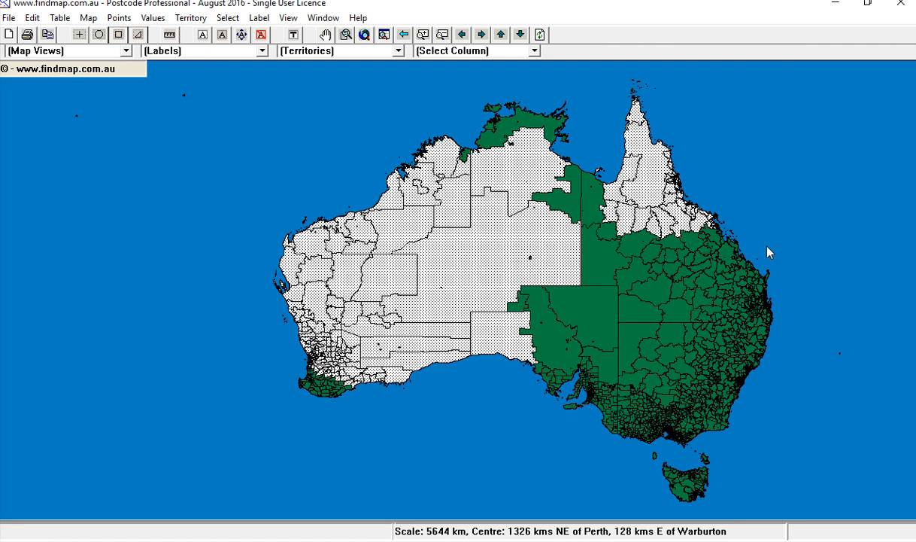
click(718, 279)
click(708, 416)
click(759, 430)
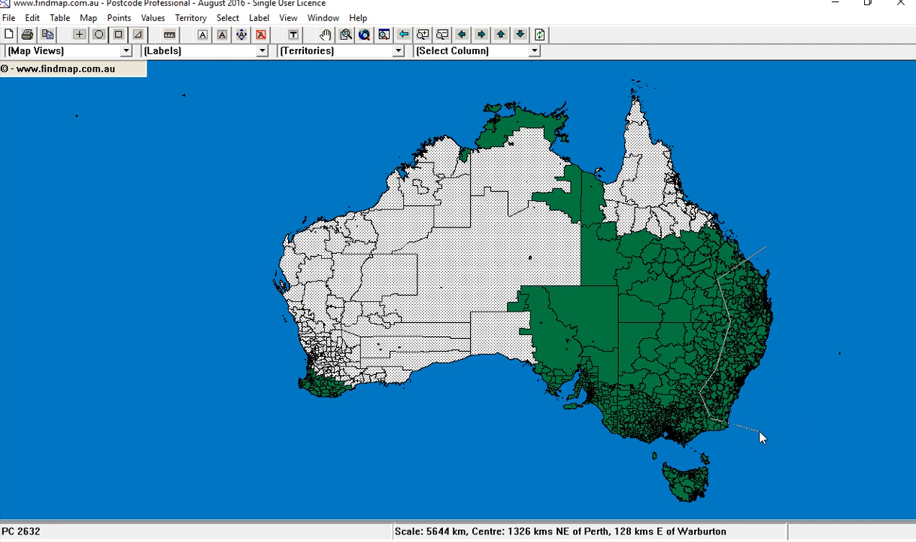
click(784, 371)
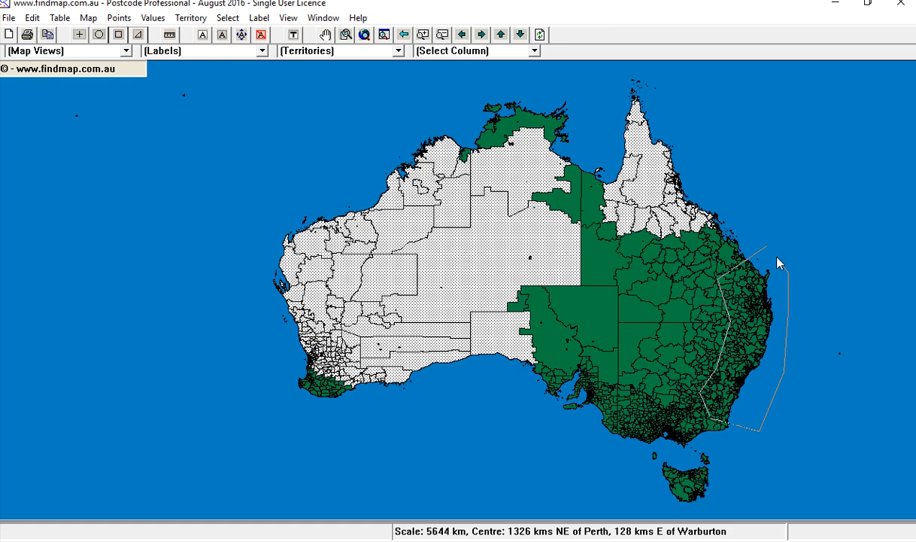
double_click(778, 261)
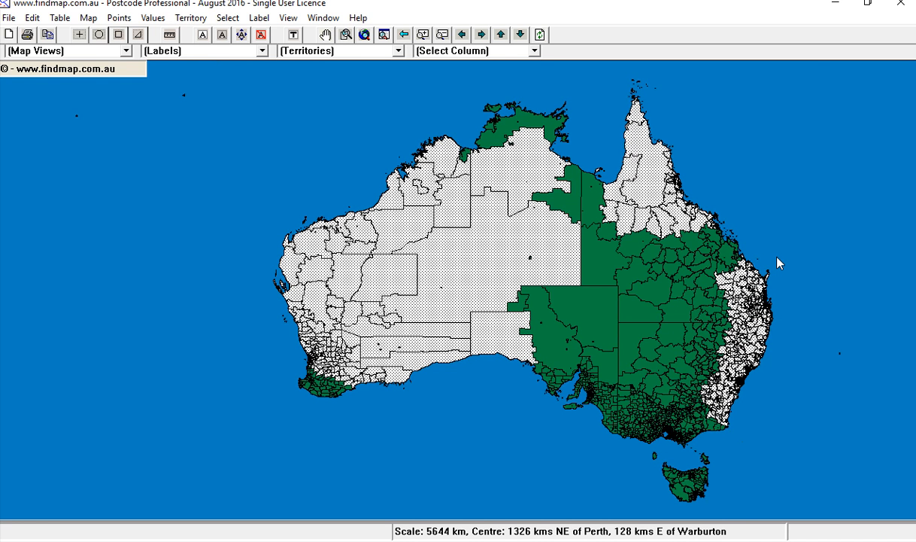
Step: Clear all current postcode selections
key(Escape)
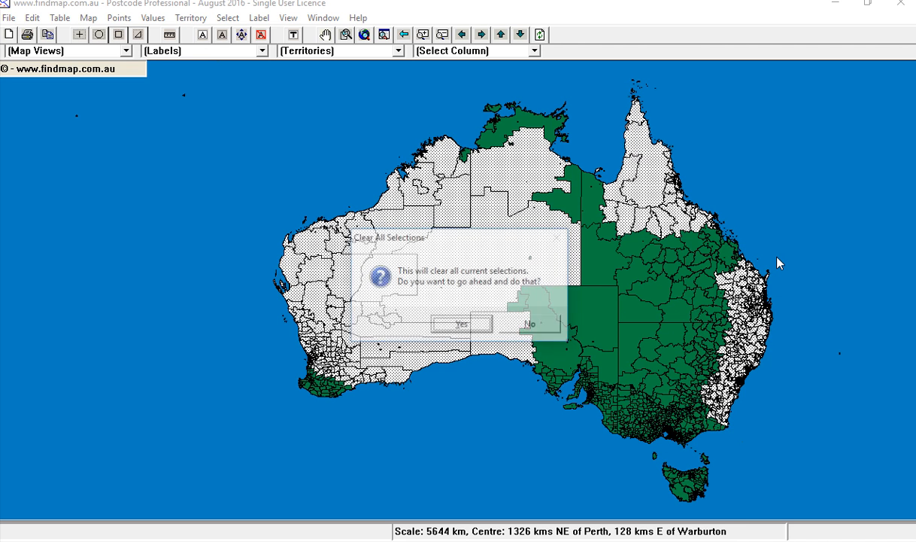
key(Return)
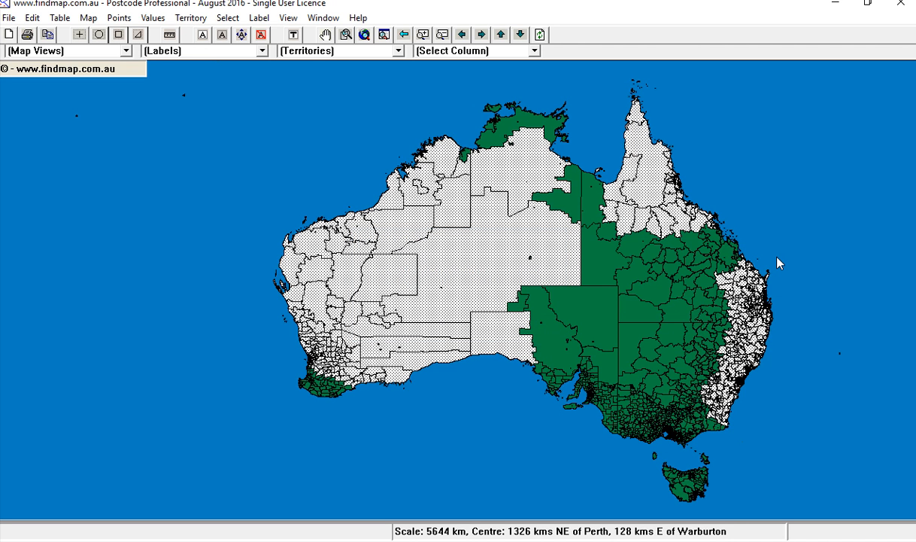
Step: Measure a multi-point route off the northern coast, from northwest of Western Australia to east of Cape York
click(170, 36)
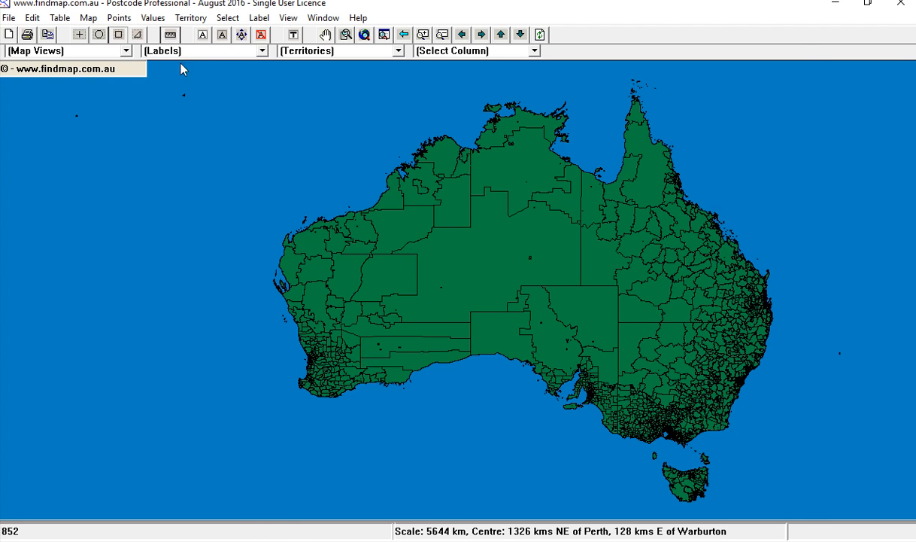
click(261, 185)
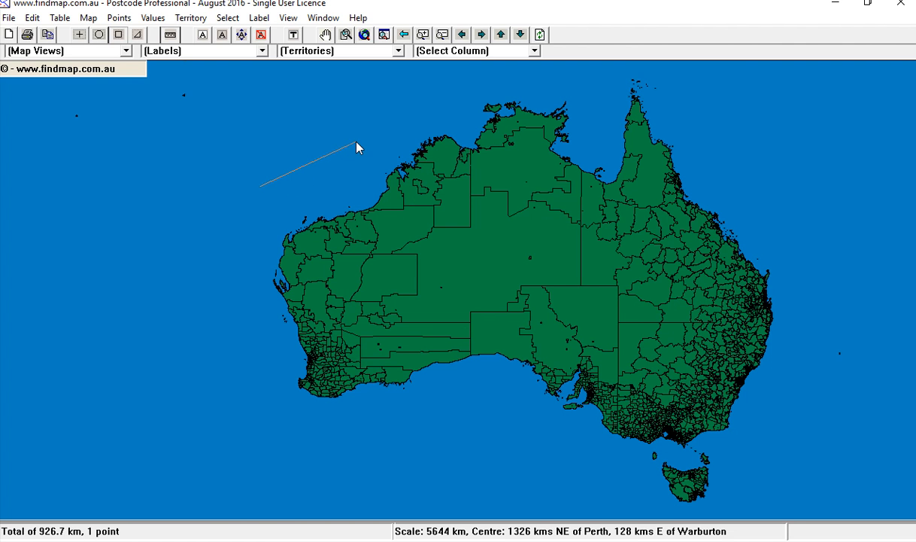
click(385, 128)
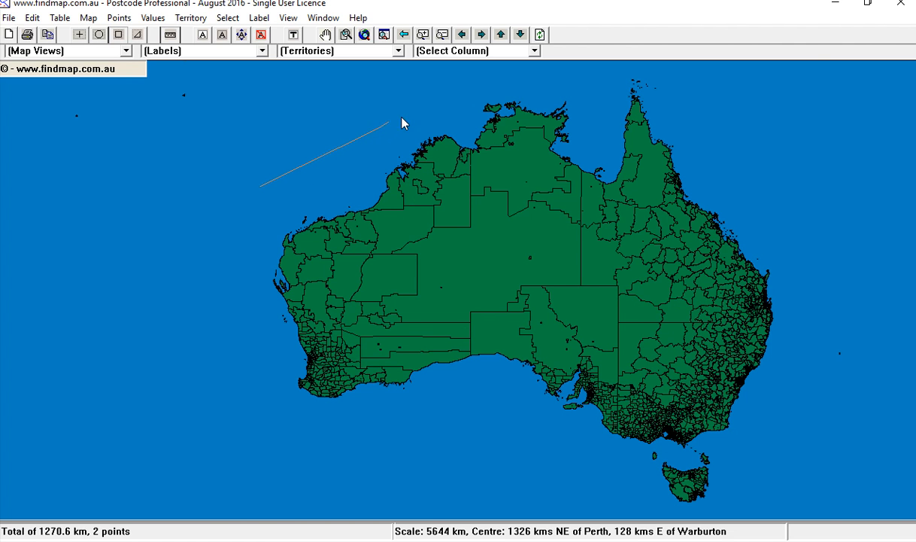
click(448, 91)
click(518, 81)
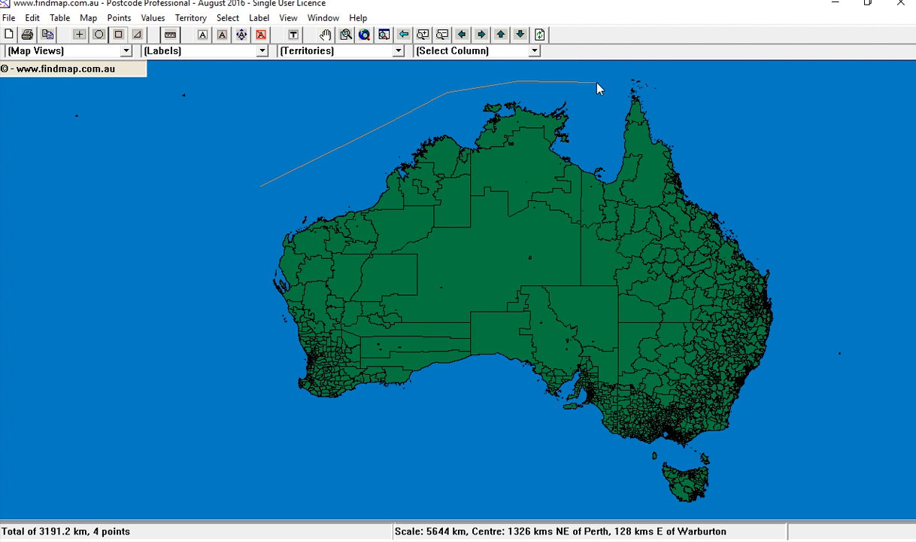
click(597, 83)
double_click(700, 104)
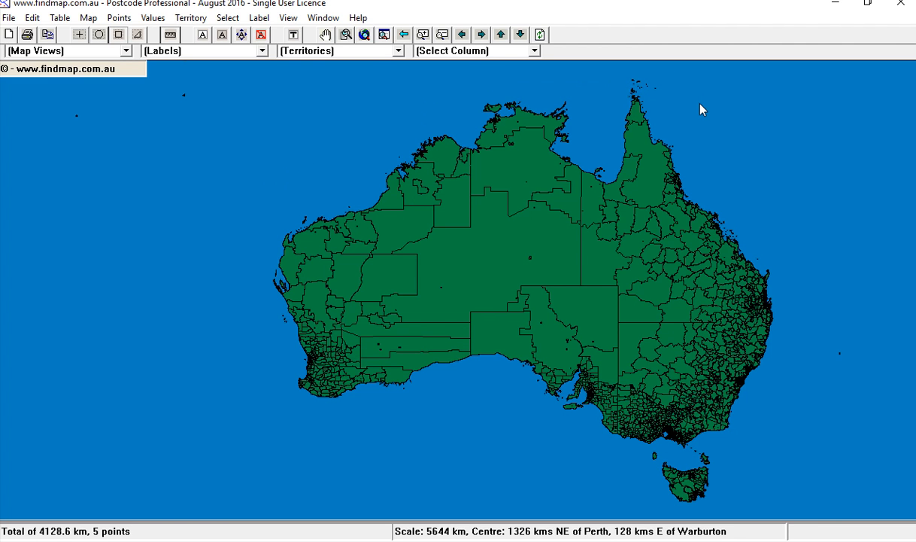
Step: Place postcode labels on areas 6762, 6646 and 6436
click(203, 35)
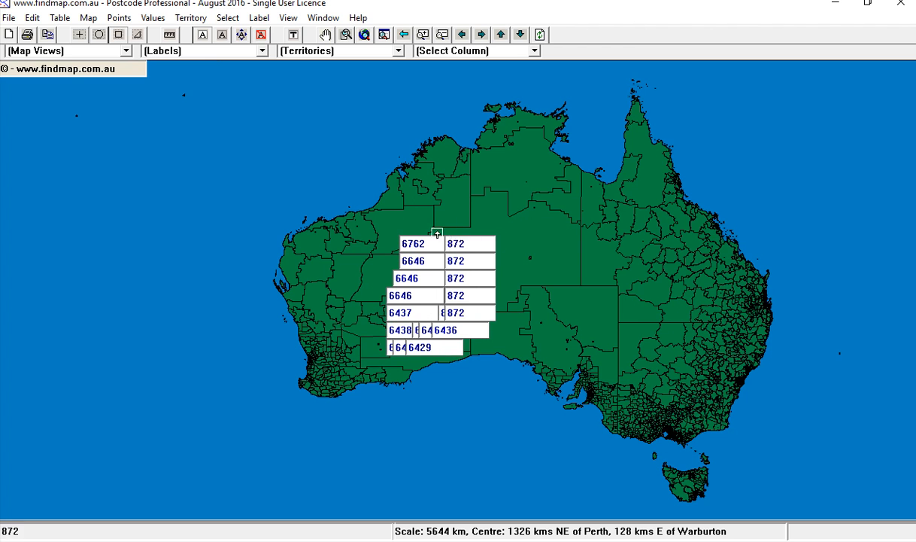
click(401, 227)
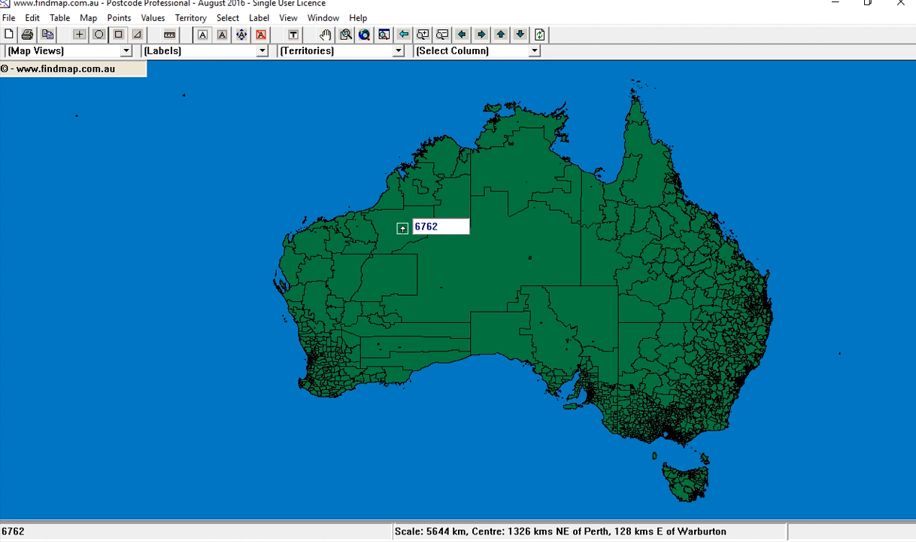
click(402, 278)
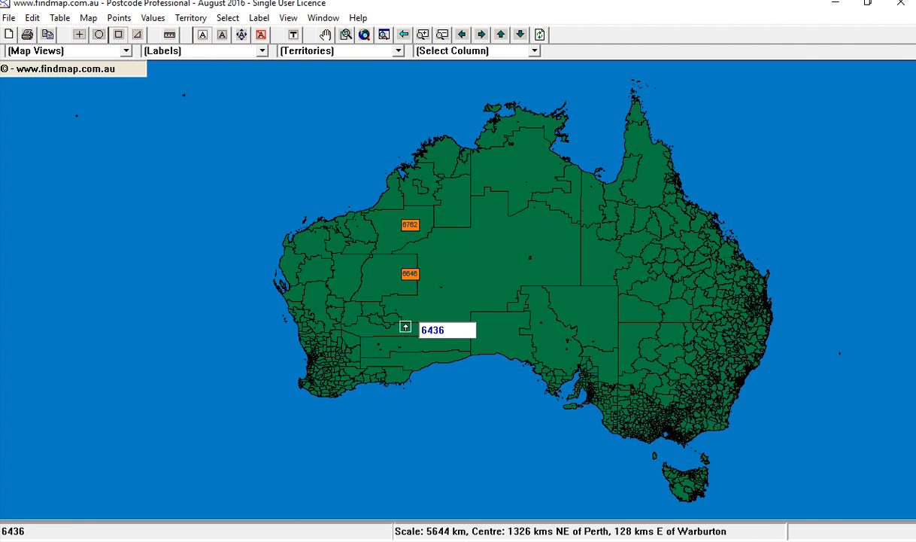
click(405, 329)
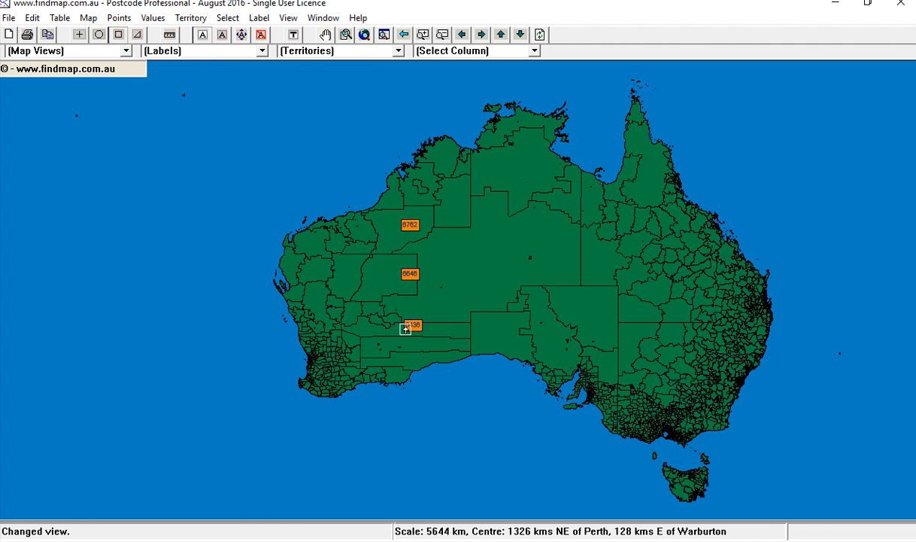
Step: Examine the text, font and size options for the 6762 label without applying any
click(223, 35)
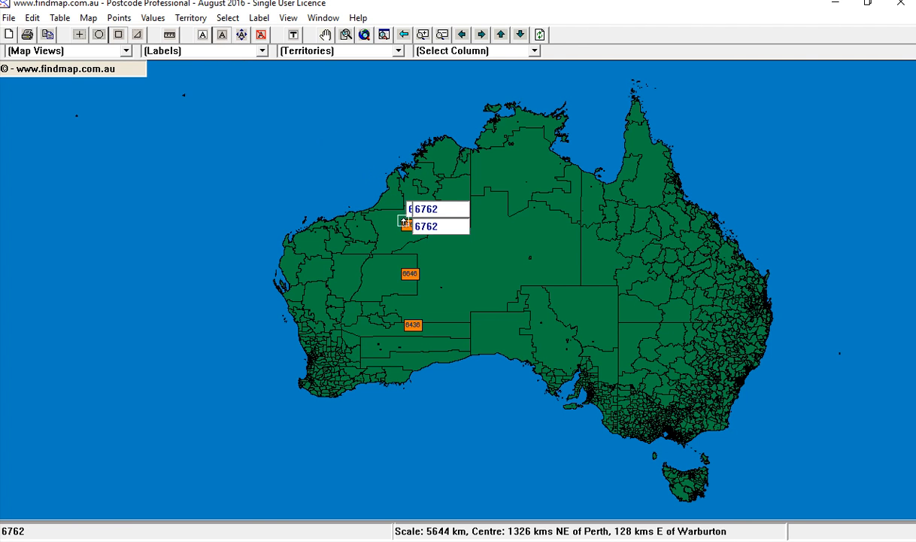
click(409, 226)
click(409, 225)
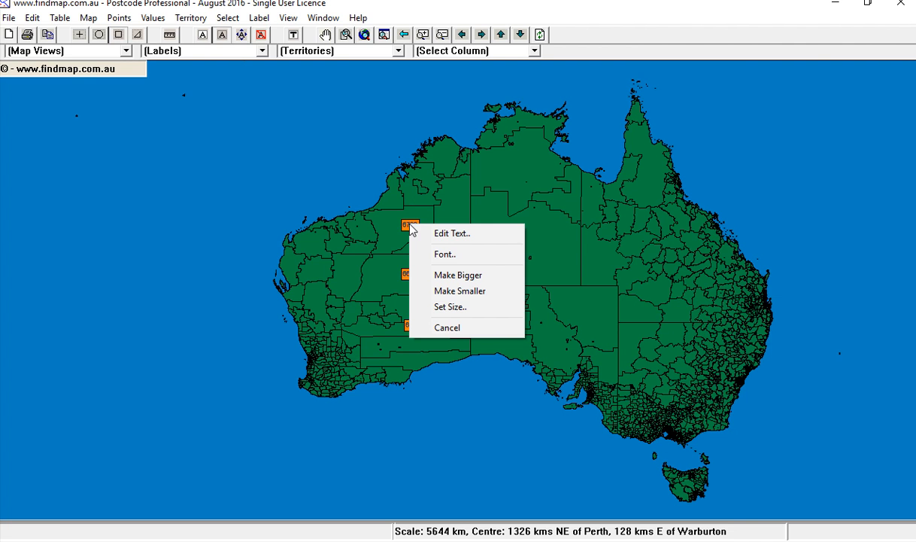
click(447, 328)
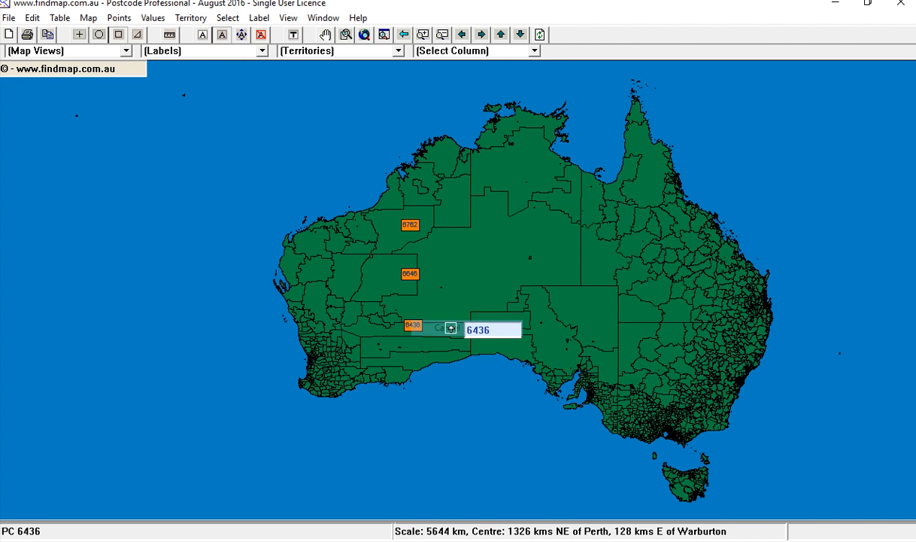
Step: Move the 6762 label slightly west within its postcode area
click(242, 34)
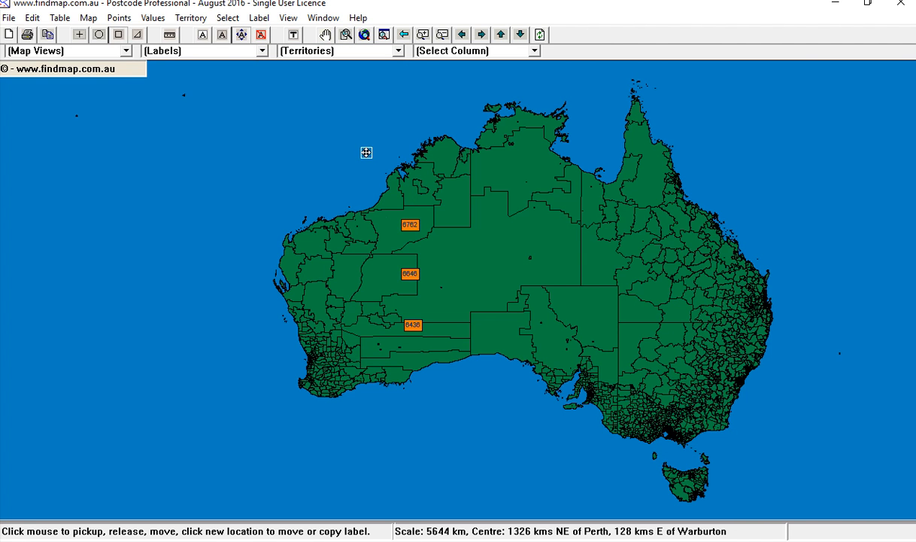
click(395, 220)
click(417, 230)
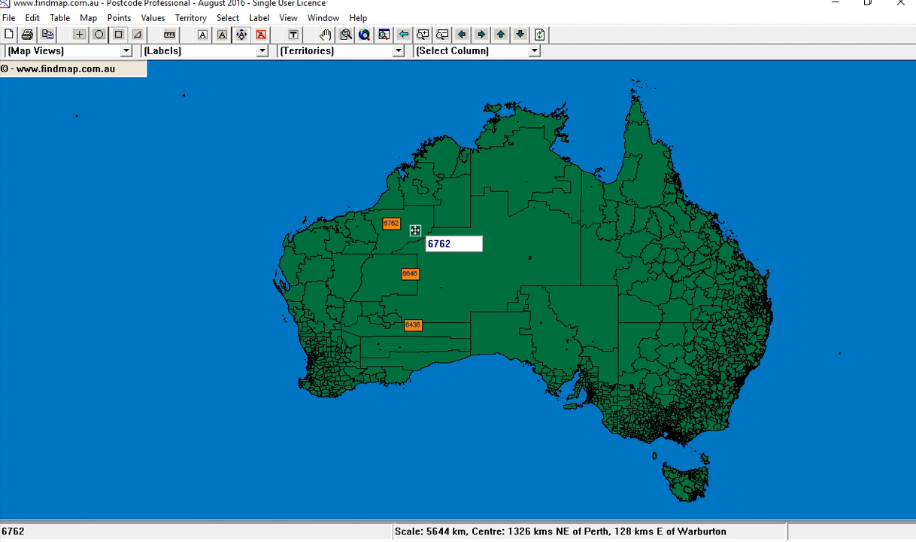
Step: Remove the 6762 label from the map
click(262, 36)
click(392, 225)
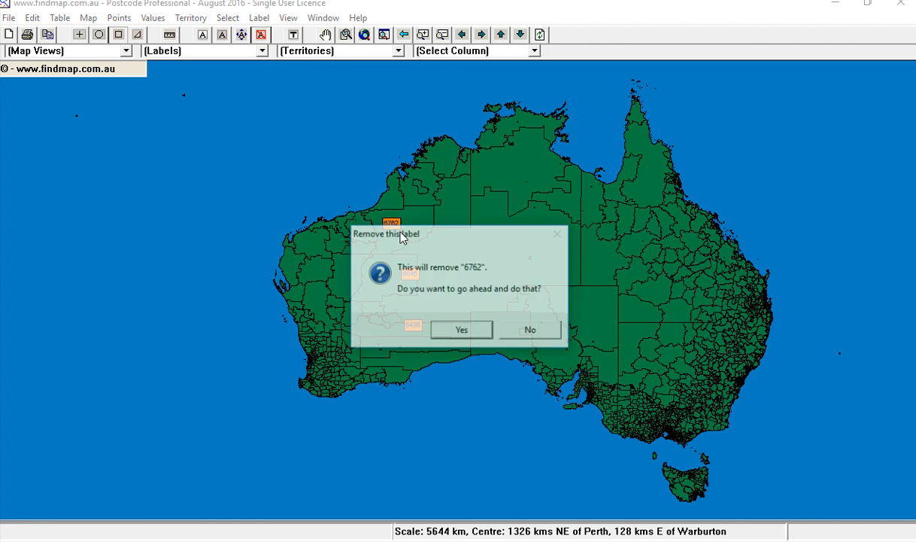
click(461, 329)
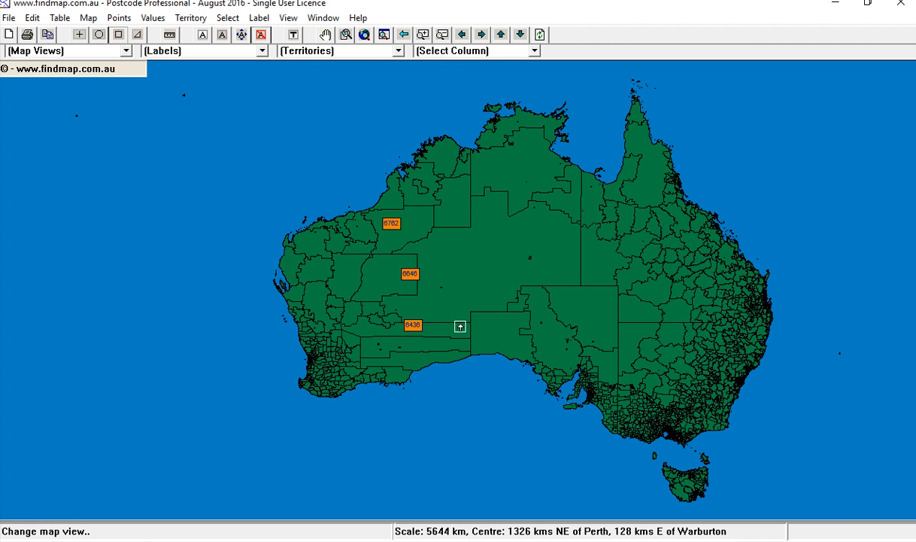
Step: Add a text label reading "My Title" in the ocean northwest of Australia
click(294, 35)
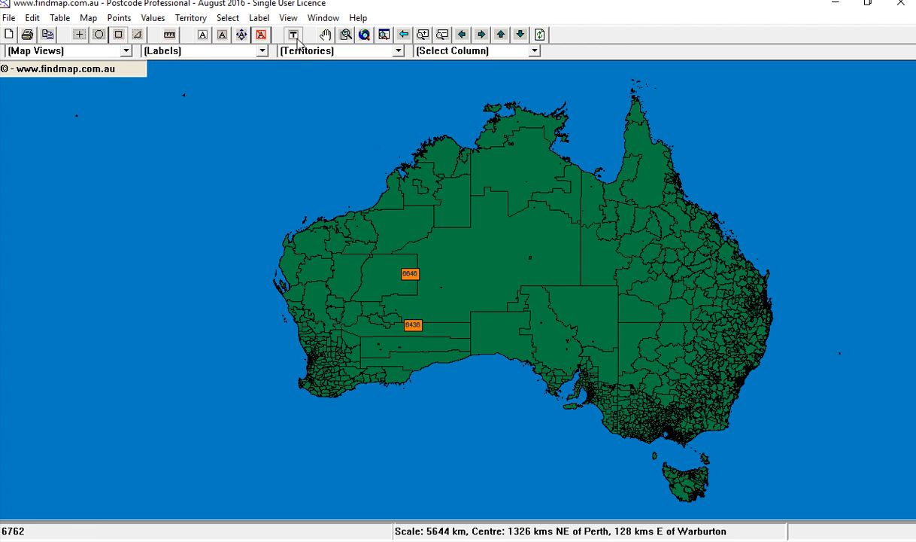
click(344, 97)
key(BackSpace)
key(BackSpace)
key(BackSpace)
key(BackSpace)
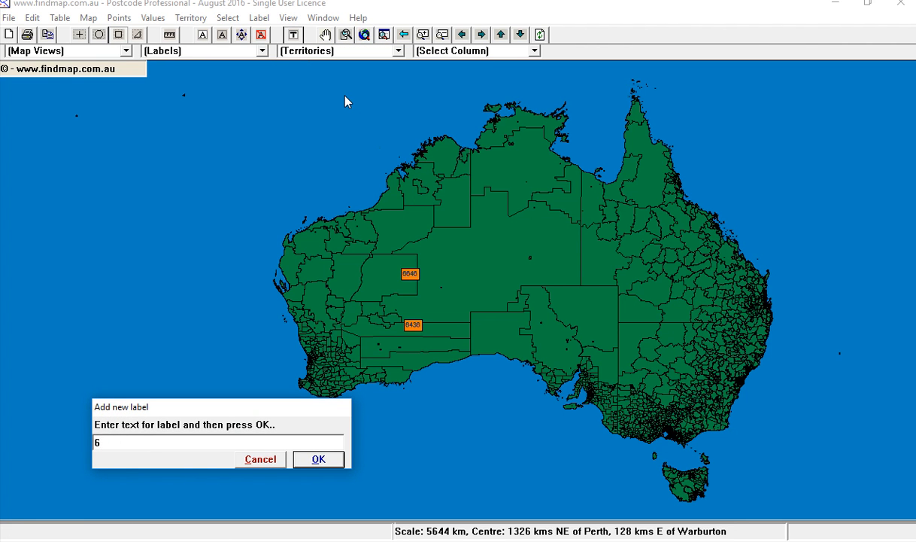
text(My Title)
click(318, 459)
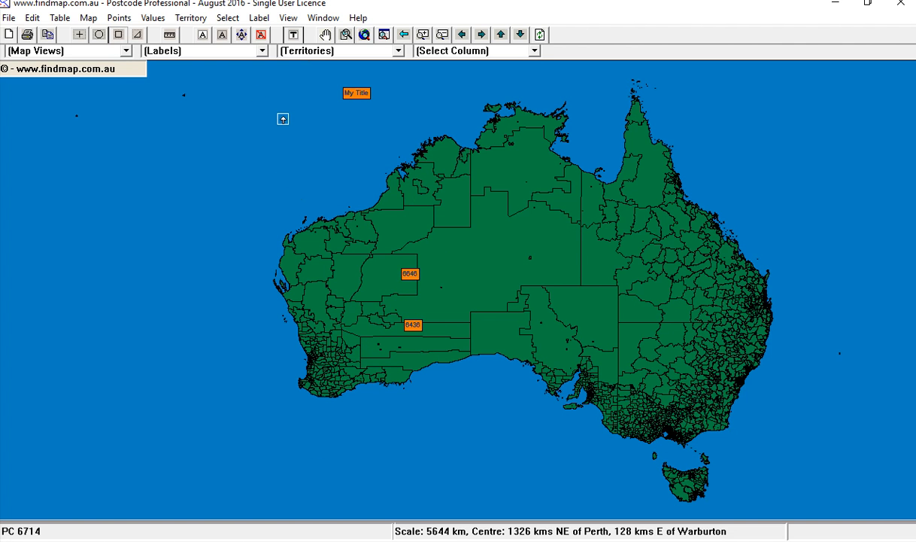
Step: Pan the map view slightly east and zoom in by areas until the coast around Brisbane fills the view
click(325, 36)
drag(417, 171, 362, 153)
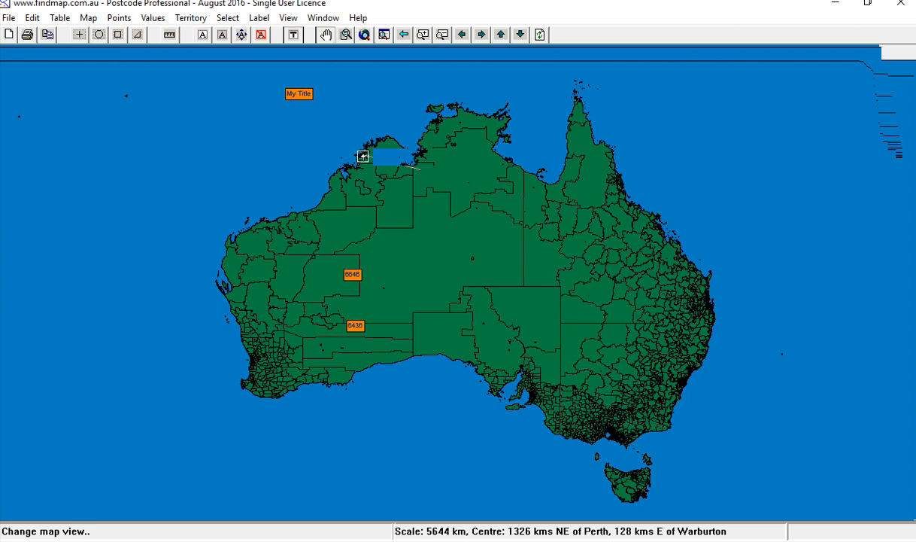
click(346, 35)
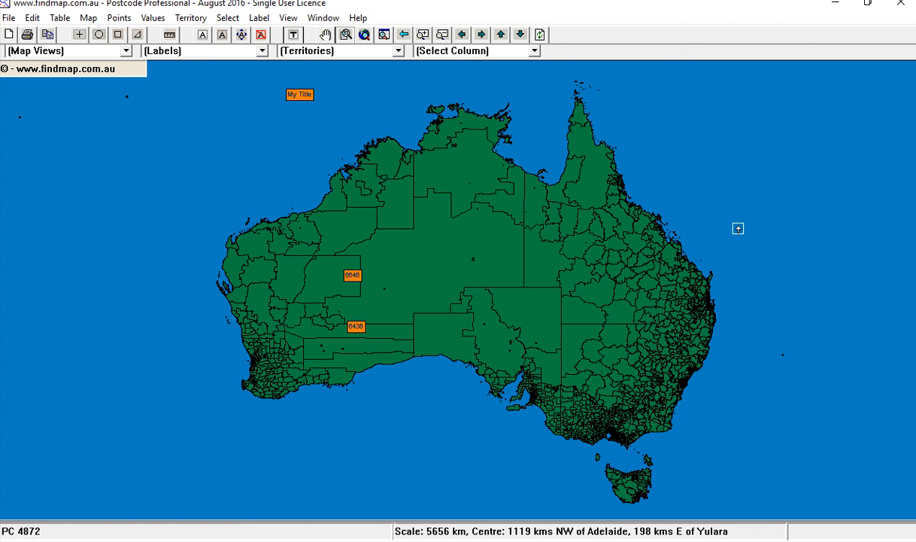
drag(738, 228, 646, 344)
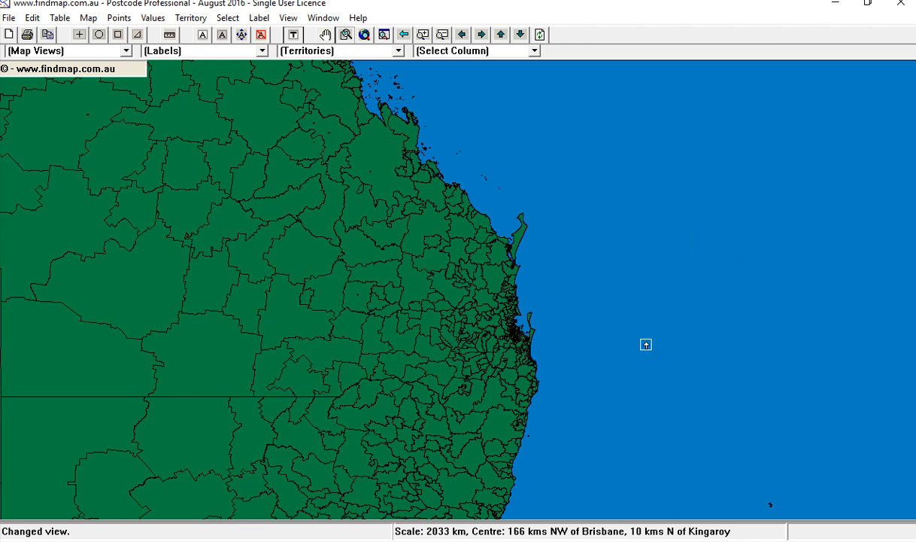
drag(596, 272, 438, 379)
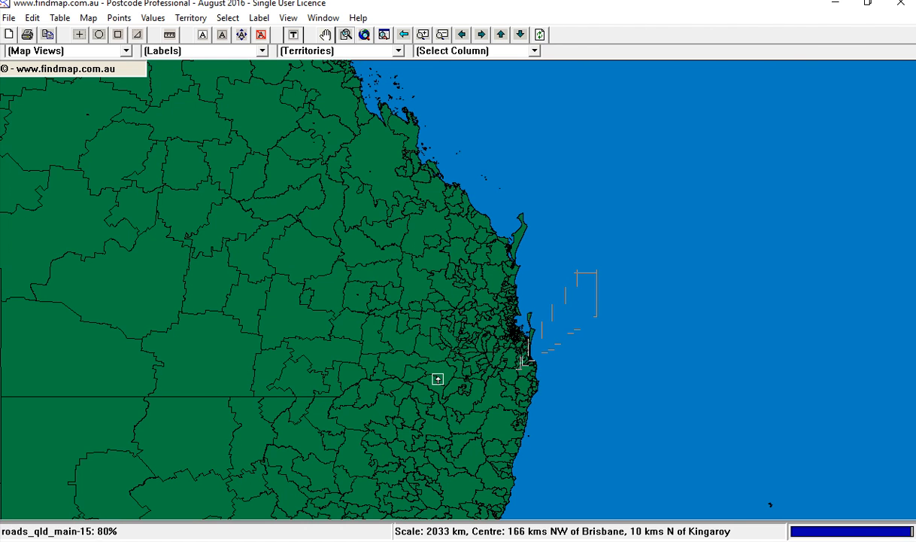
drag(510, 183, 375, 387)
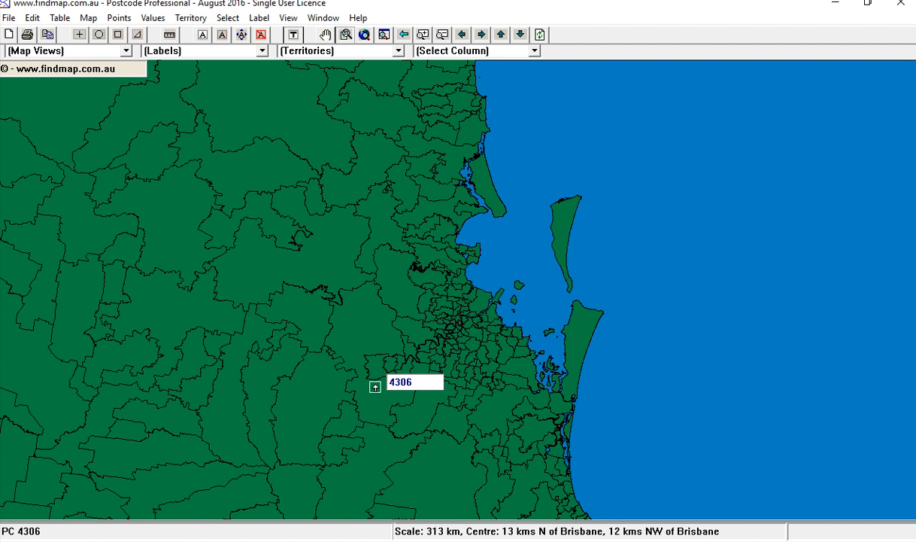
click(328, 35)
drag(504, 361, 527, 325)
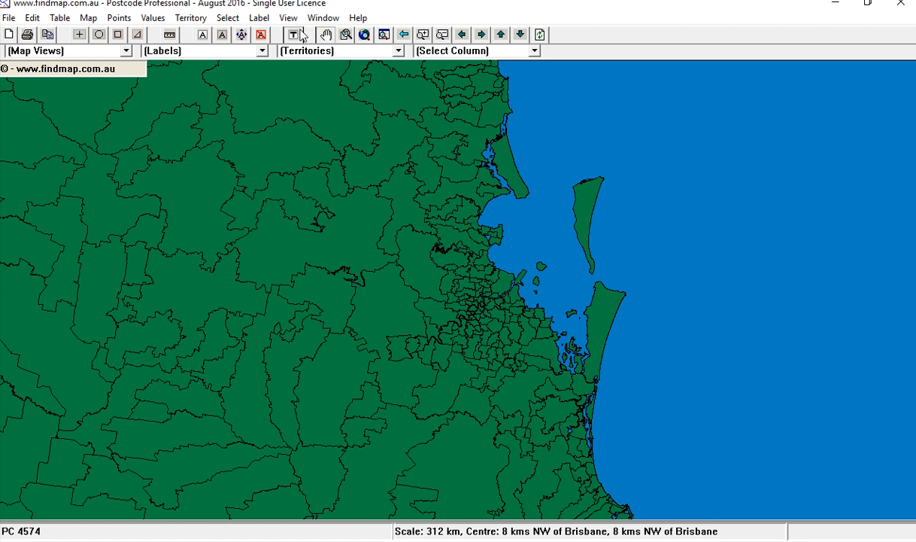
Step: Select the postcodes within a circle centred on Brisbane and fit the map view to the selection
click(99, 34)
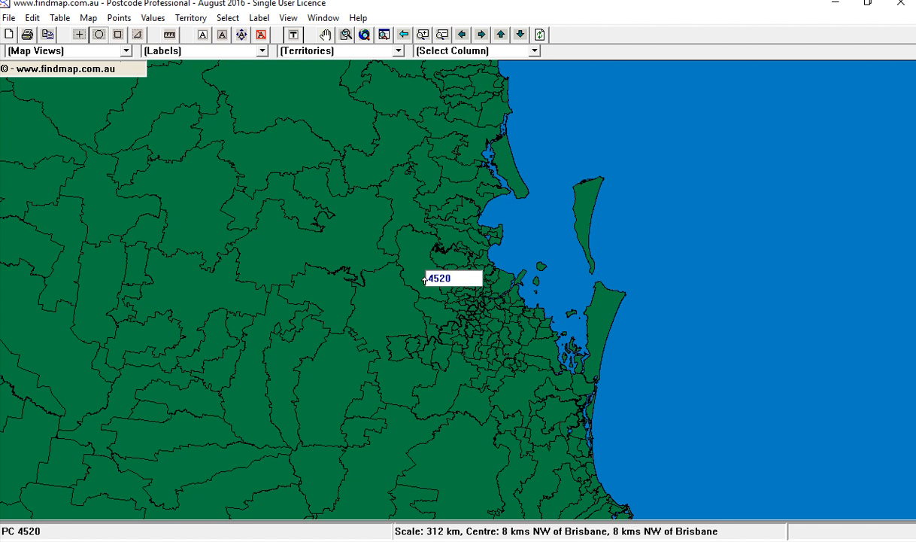
drag(480, 310, 344, 327)
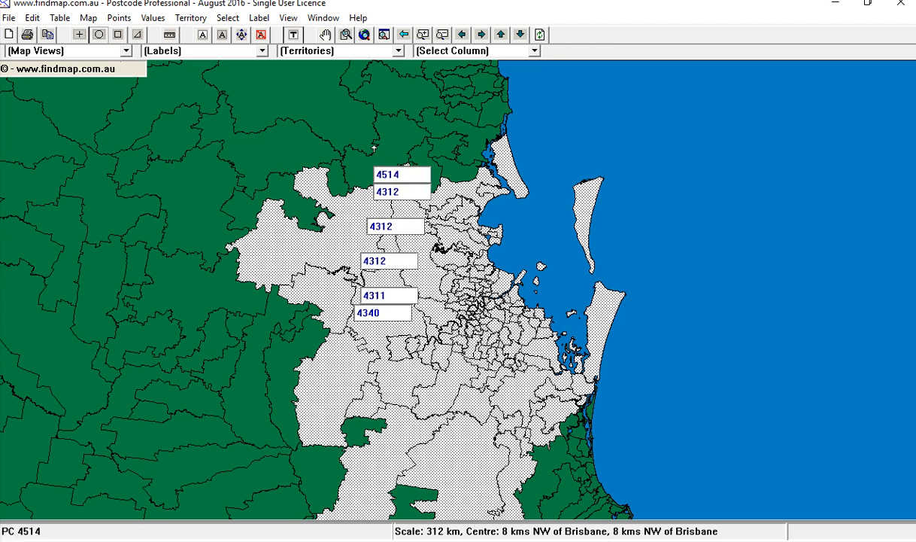
click(384, 35)
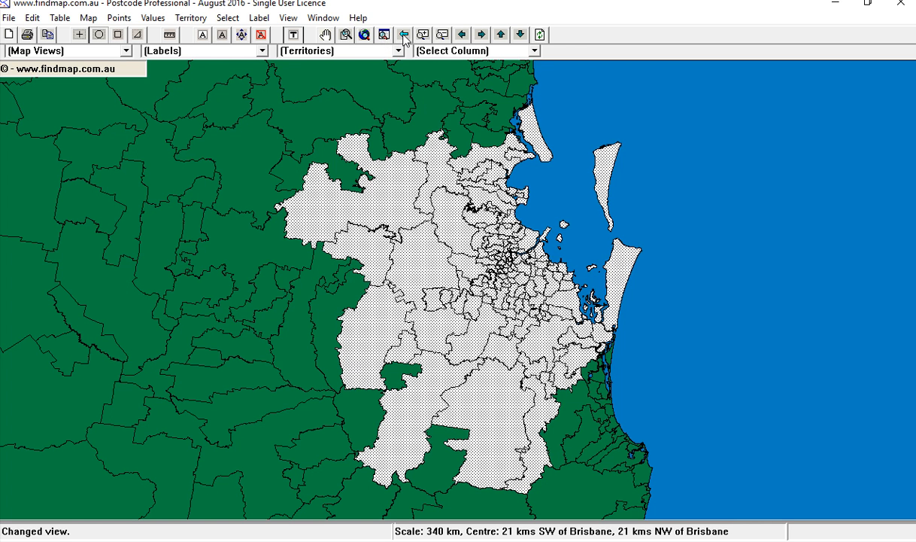
Step: Go back through three previous map views to a wider view of the Brisbane region
click(404, 35)
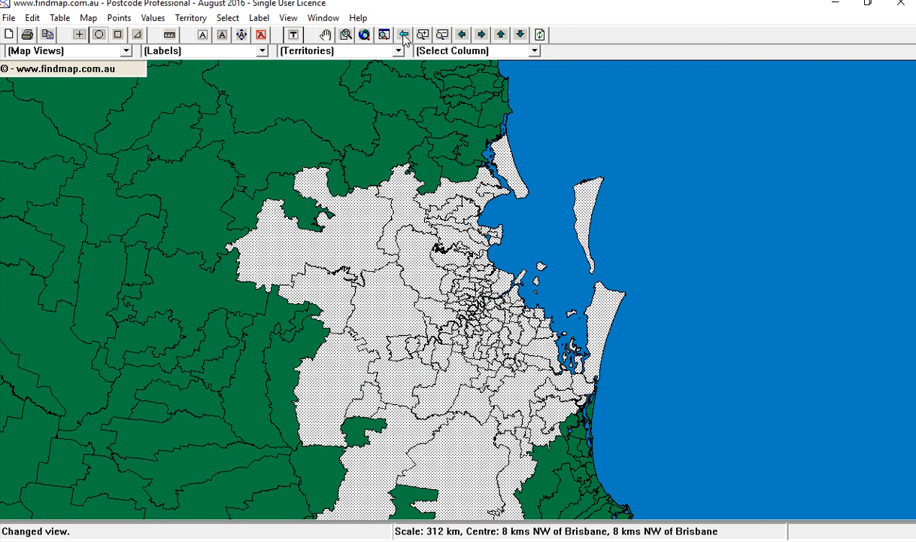
click(404, 36)
click(403, 35)
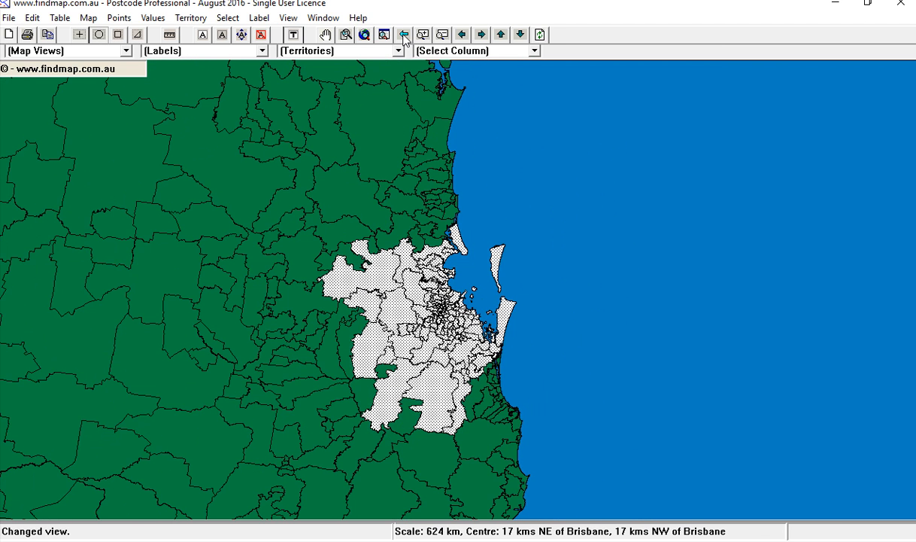
Step: Zoom in one level on the Brisbane region and zoom back out one level
click(424, 36)
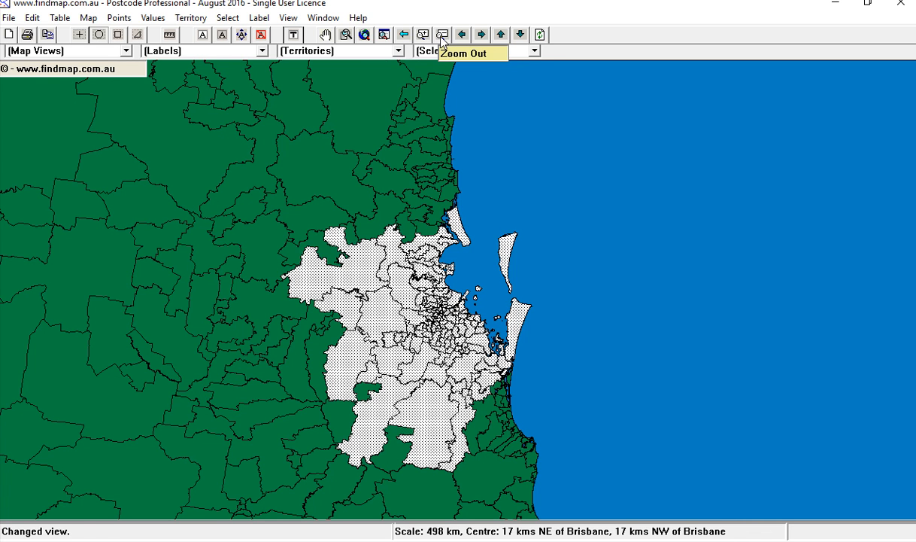
click(441, 36)
click(462, 35)
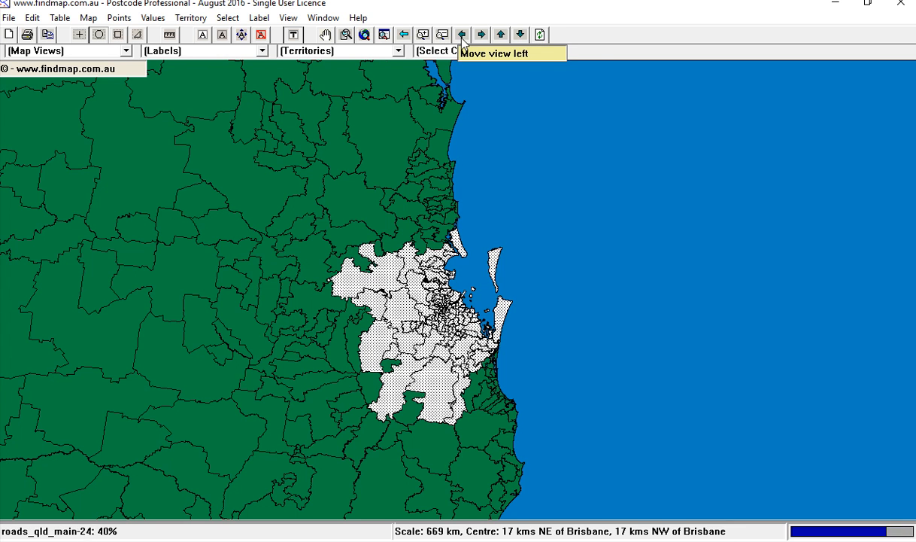
click(481, 35)
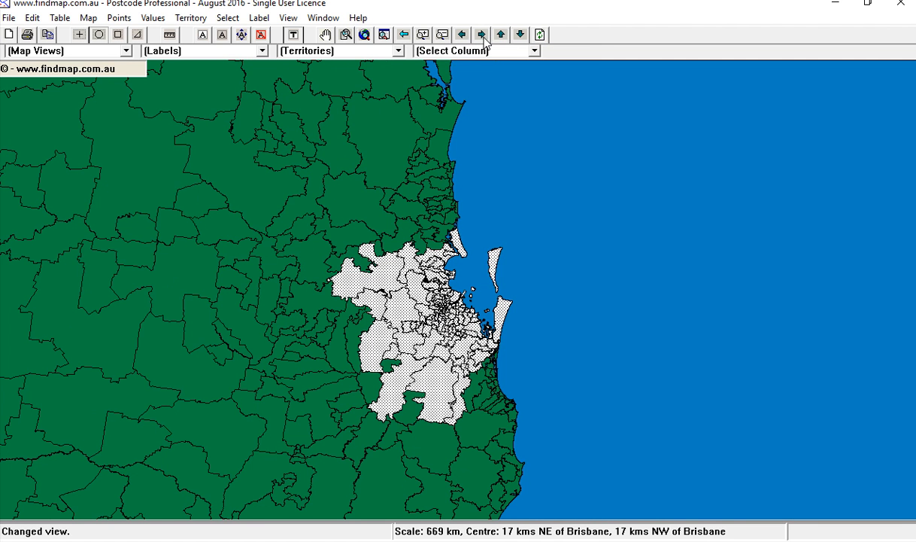
click(500, 35)
click(519, 35)
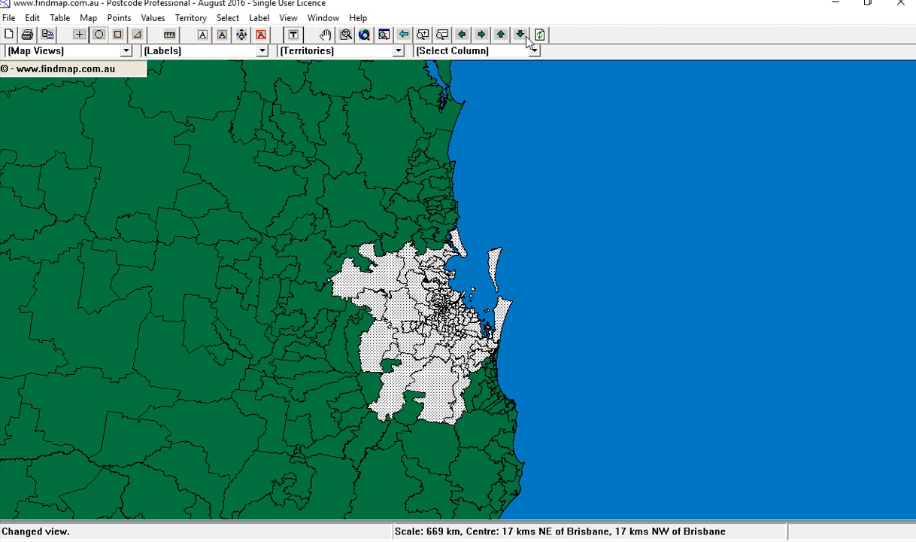